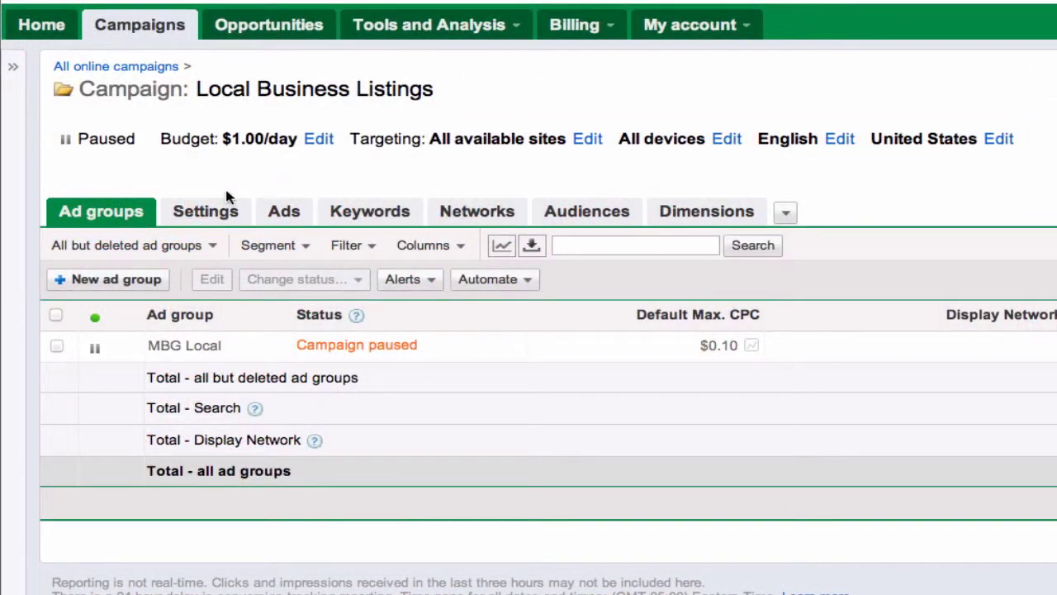
Remove United States from the campaign's targeted locations and bring up the map location chooser.
left_click(205, 213)
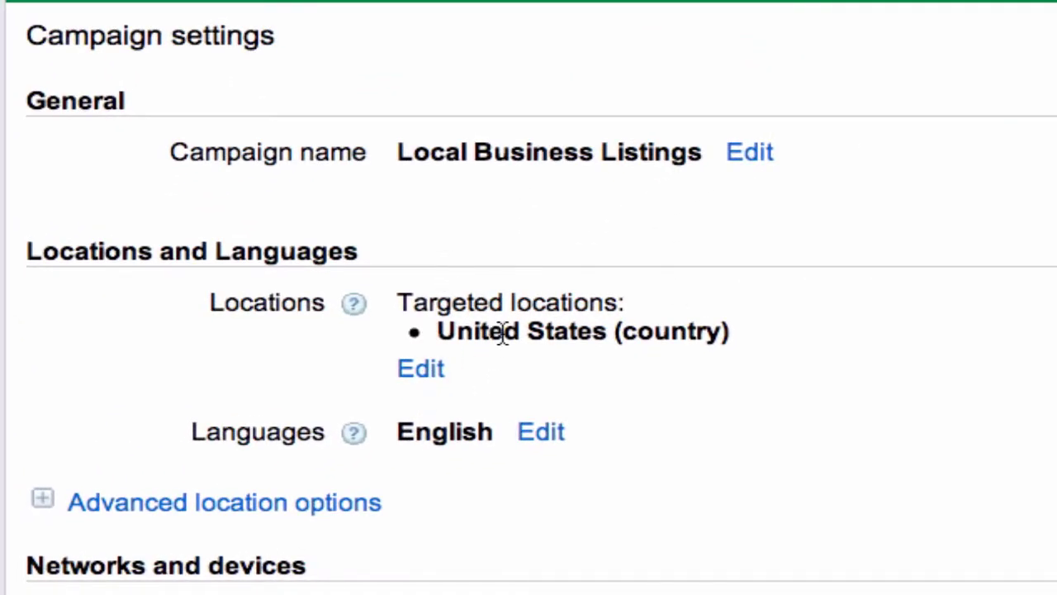
left_click(423, 372)
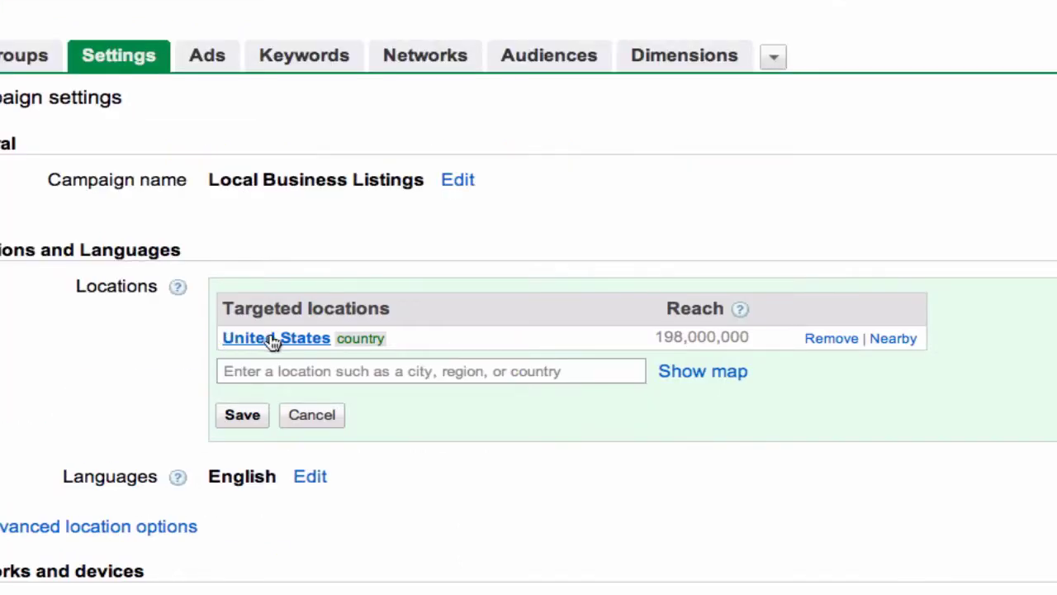
left_click(831, 343)
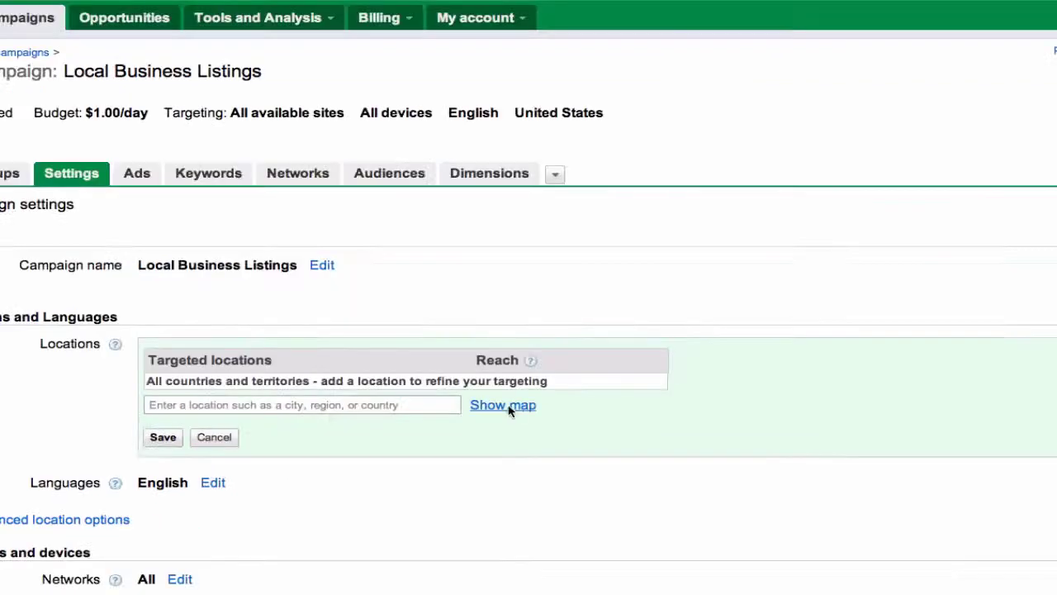
left_click(712, 376)
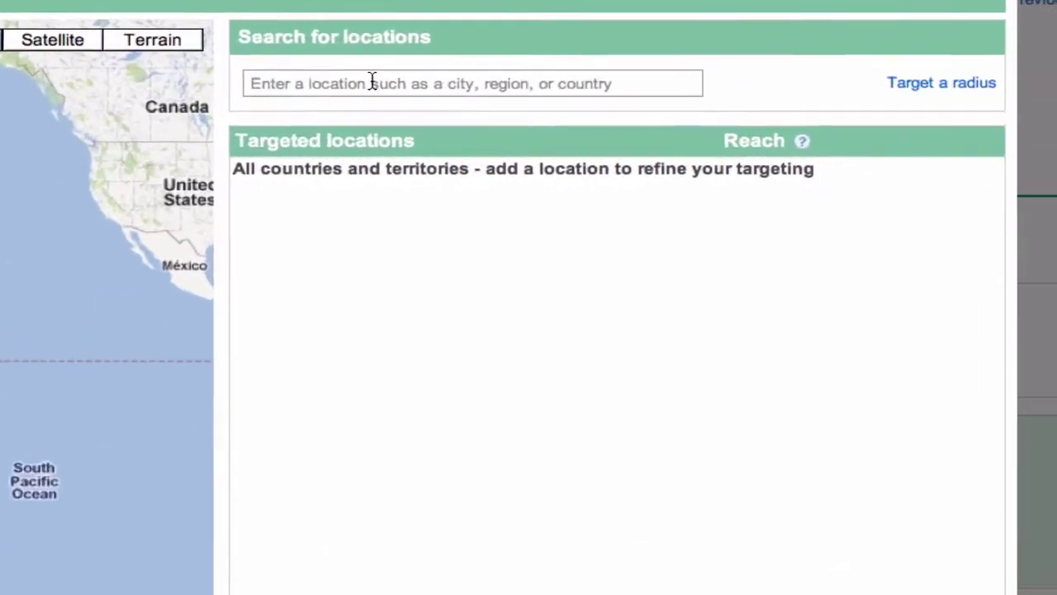
Search 'madison wi' and add the Madison WI metro area (reach 733,000) as a target.
left_click(615, 107)
type("mi")
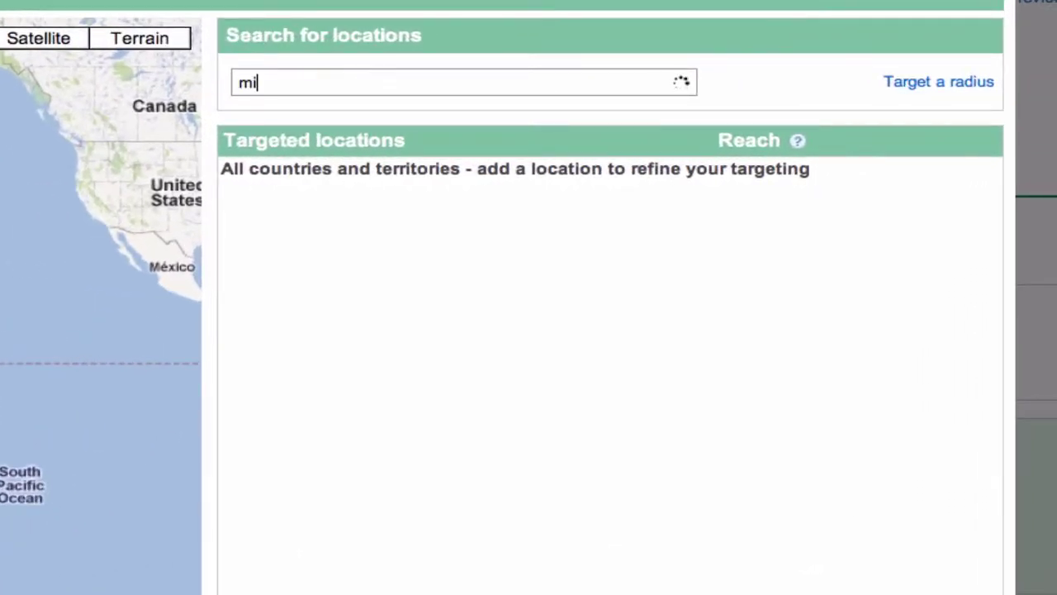
key("BackSpace")
type("adison wi")
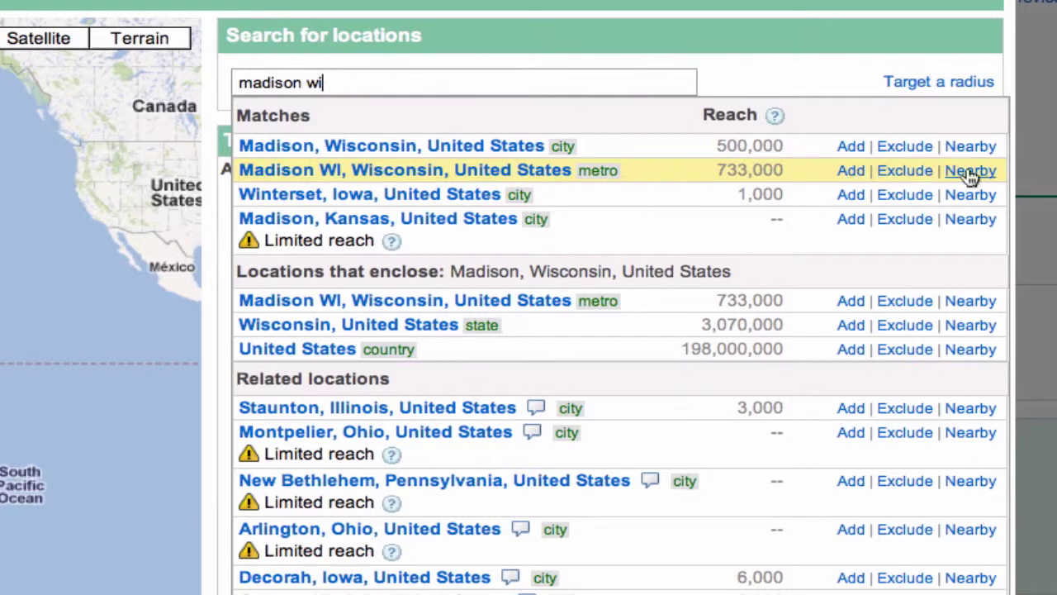
left_click(529, 175)
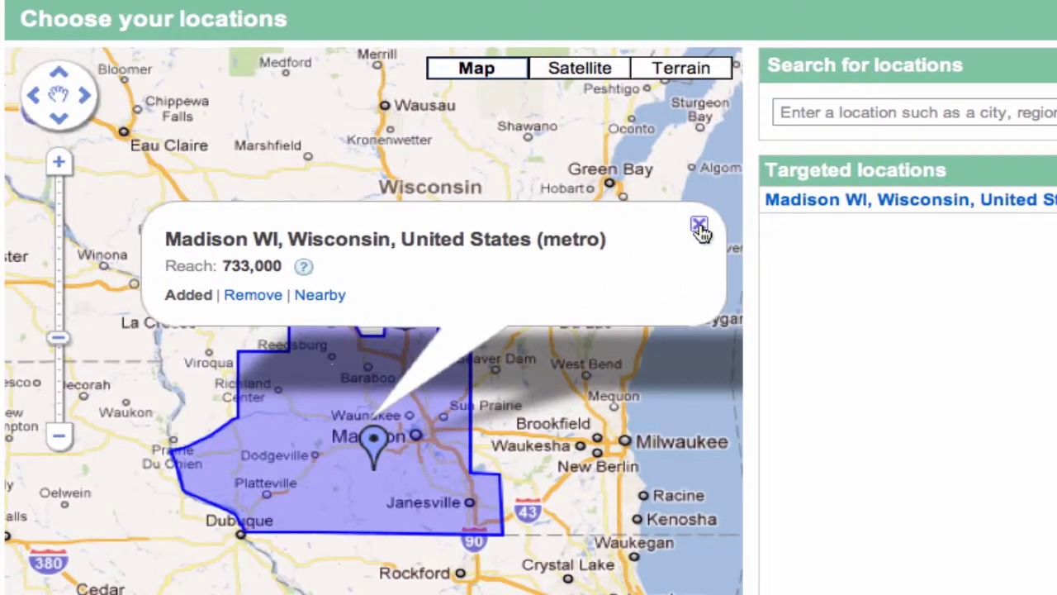
left_click(699, 226)
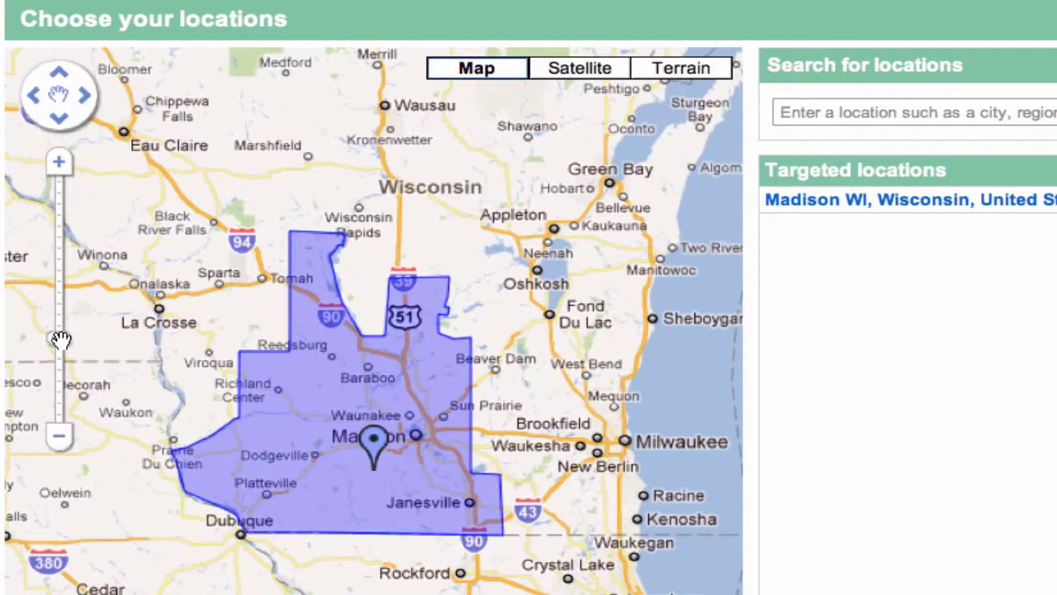
left_click_drag(57, 335, 58, 325)
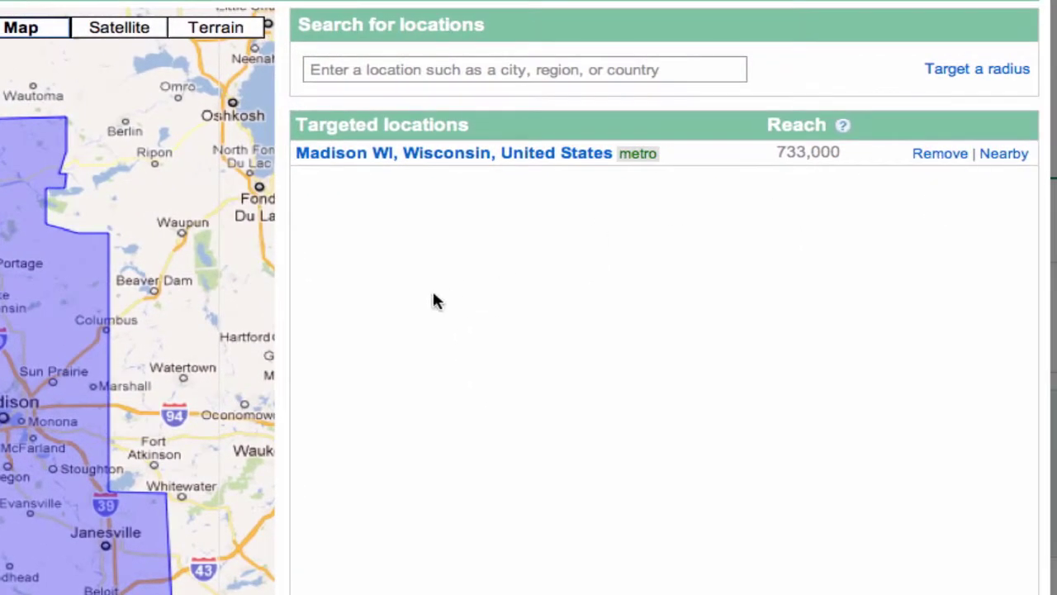
Swap the Madison WI metro target for the city of Madison, Wisconsin (reach 500,000).
left_click(938, 154)
left_click(623, 73)
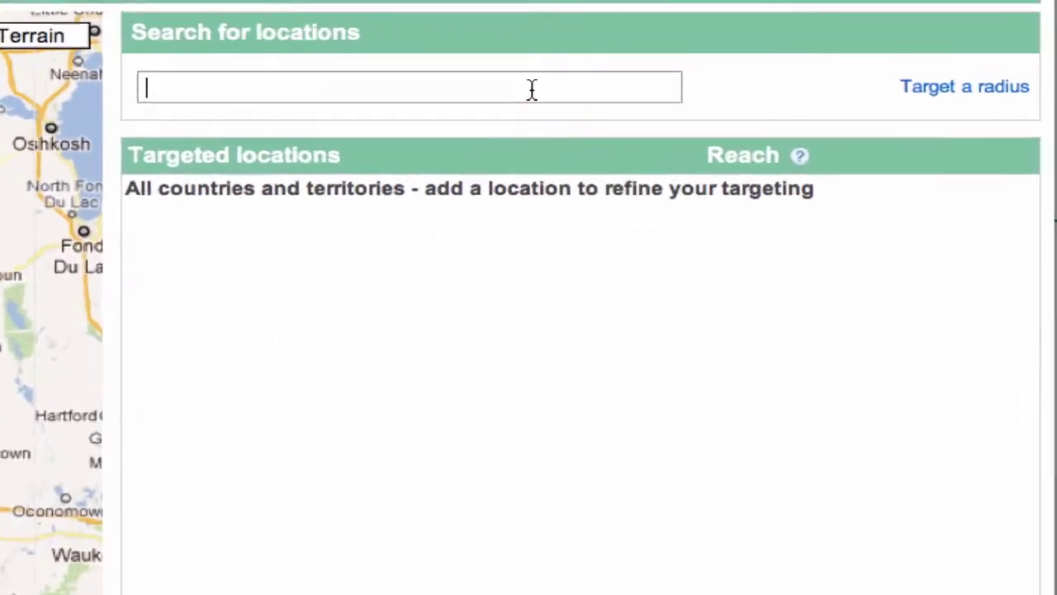
type("madi")
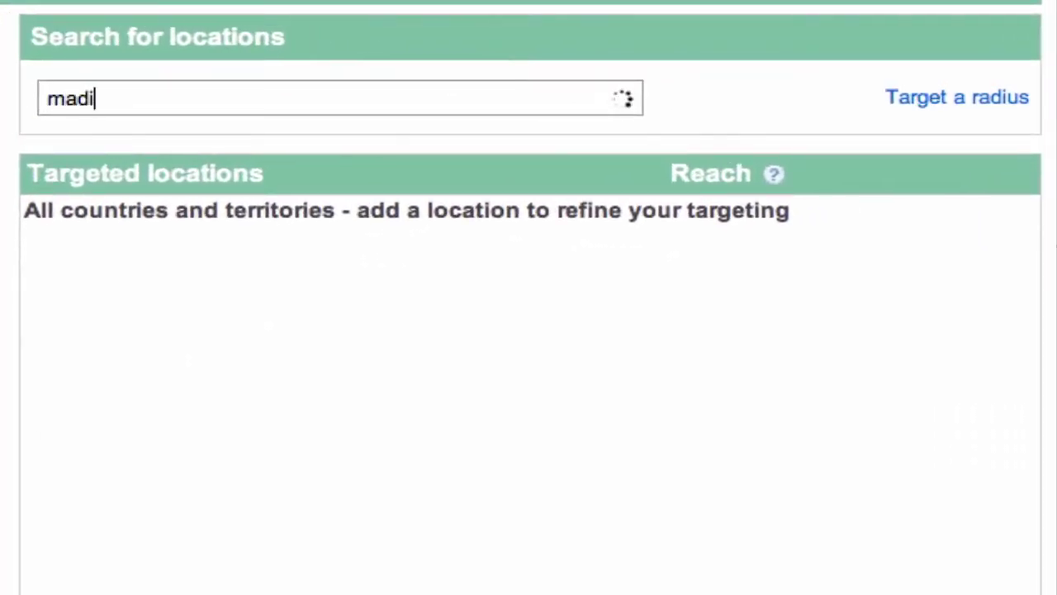
type("son wi")
key("Return")
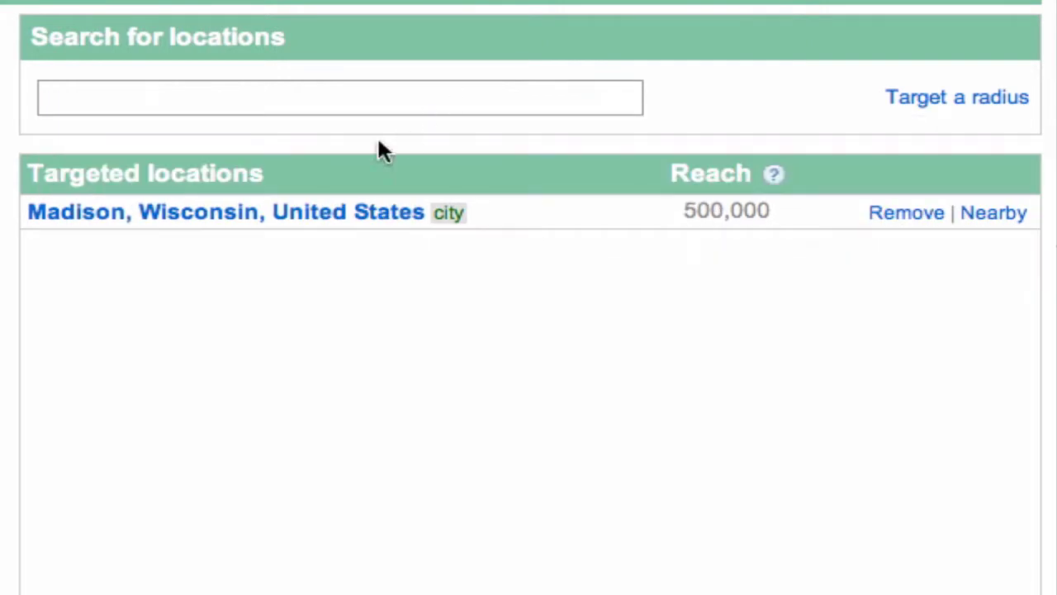
left_click(273, 214)
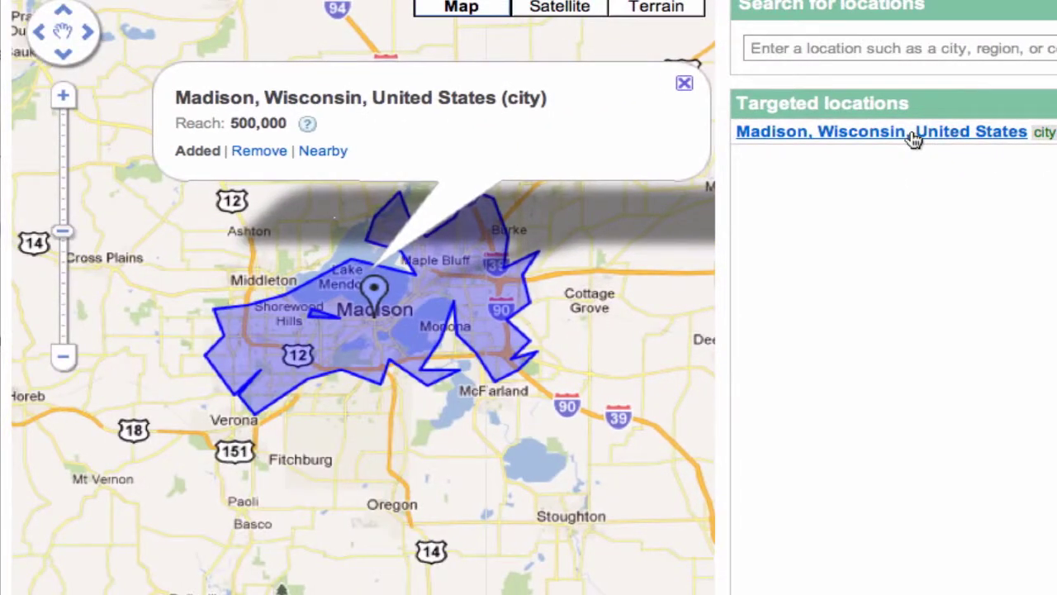
left_click(684, 84)
left_click_drag(62, 232, 59, 222)
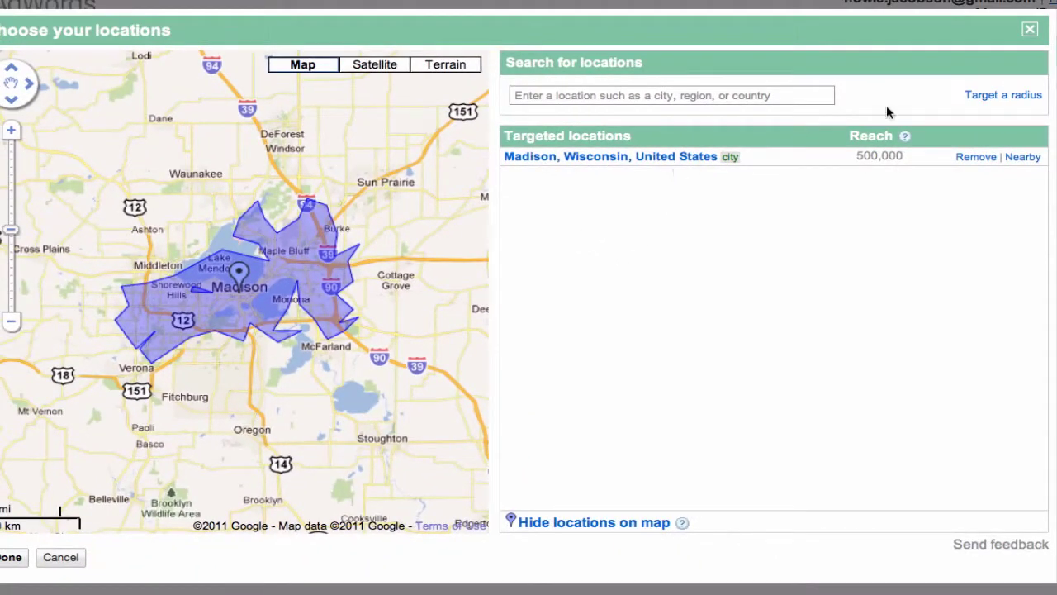
Map a radius around 'madison wi' and reduce it from 20 to 10 miles.
left_click(994, 97)
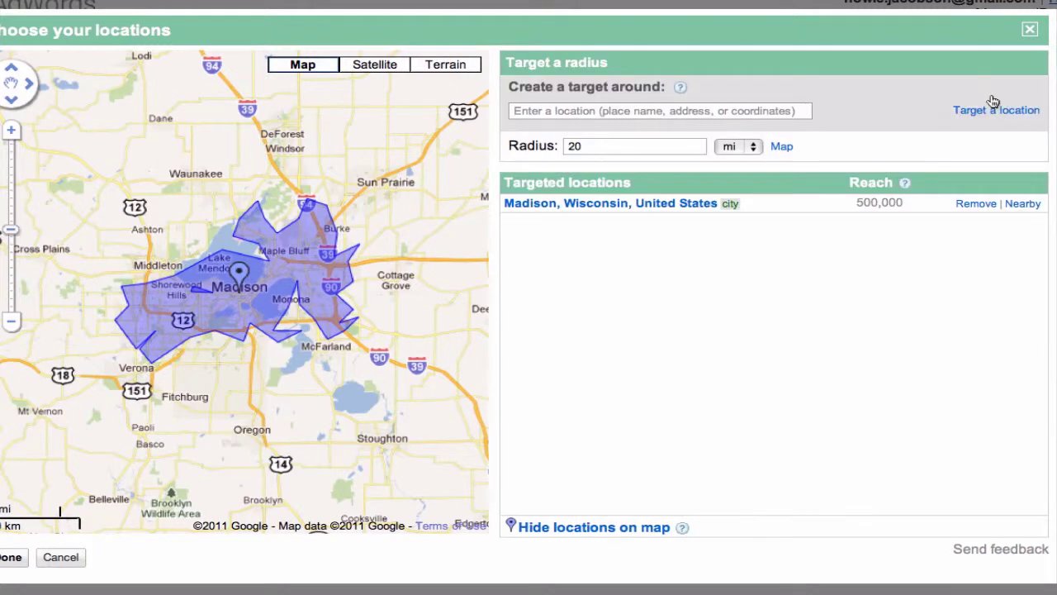
left_click(664, 112)
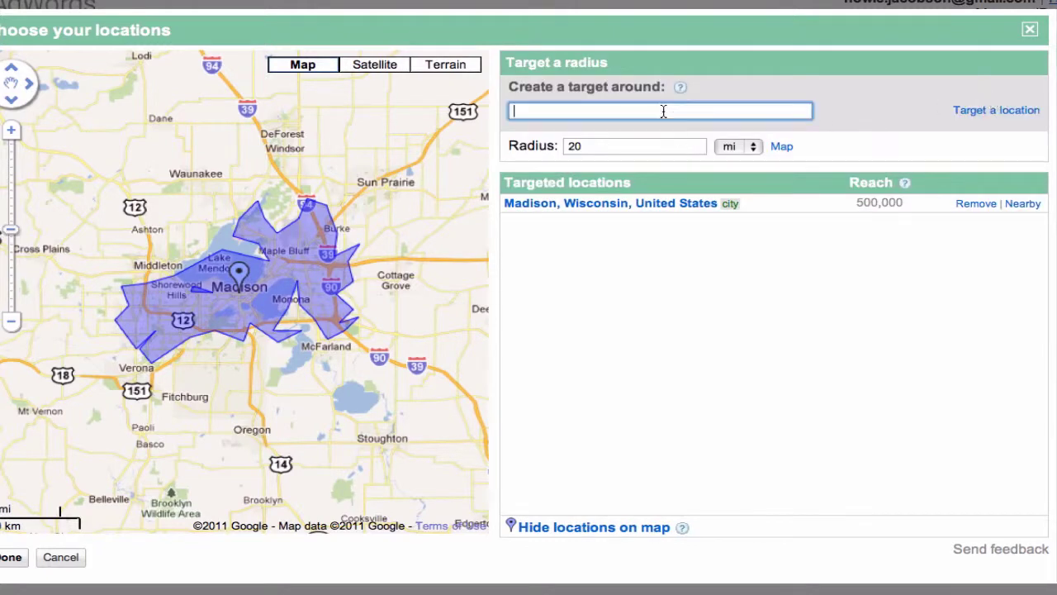
type("madison wi")
left_click(785, 151)
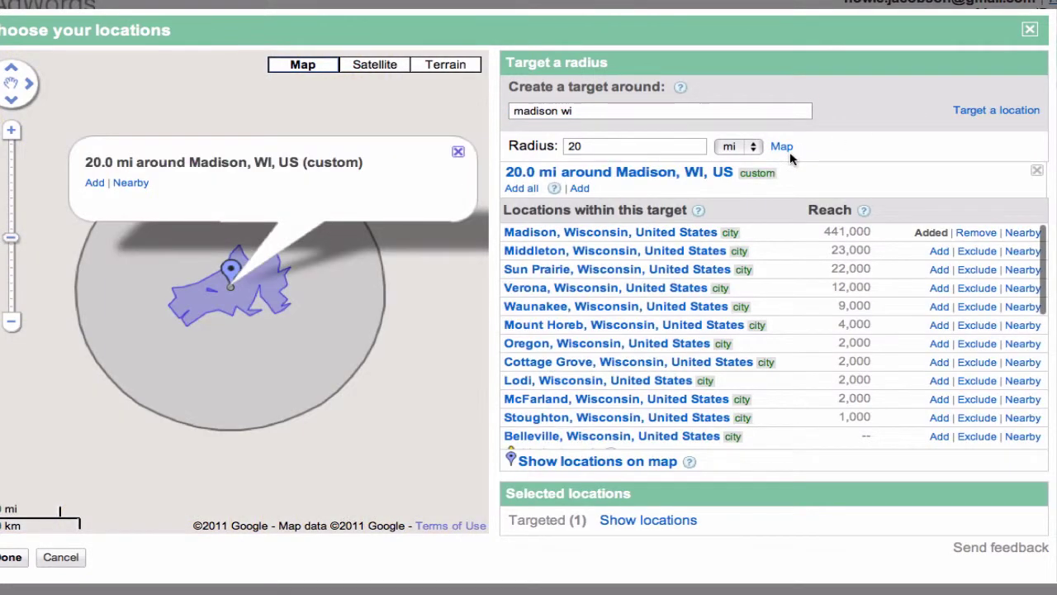
left_click(459, 156)
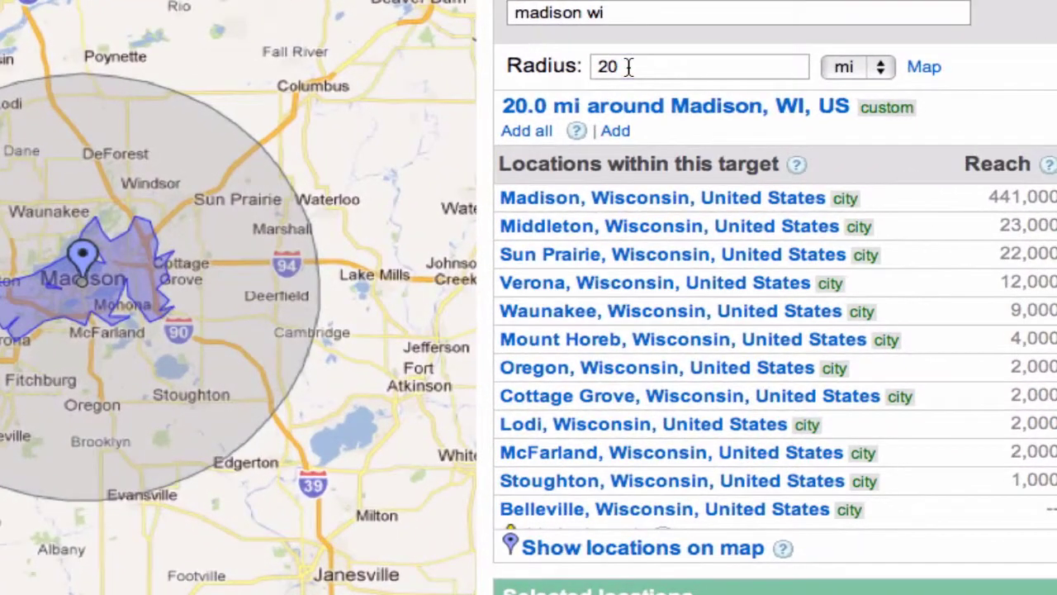
double_click(621, 84)
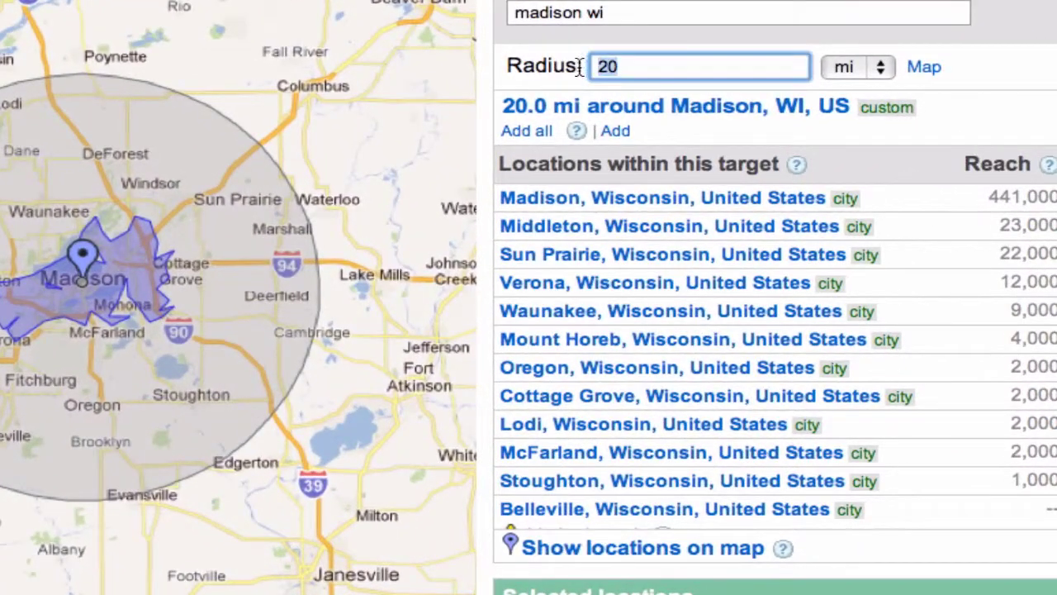
type("10")
left_click(925, 69)
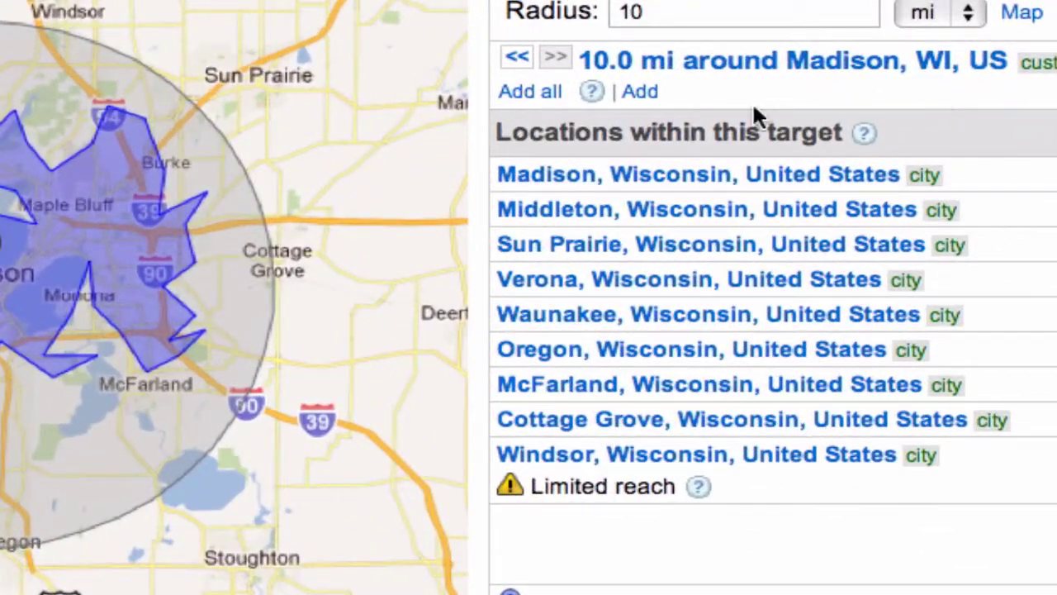
Add '10.0 mi around Madison, WI, US' as a target, making 2 targeted locations.
left_click(641, 94)
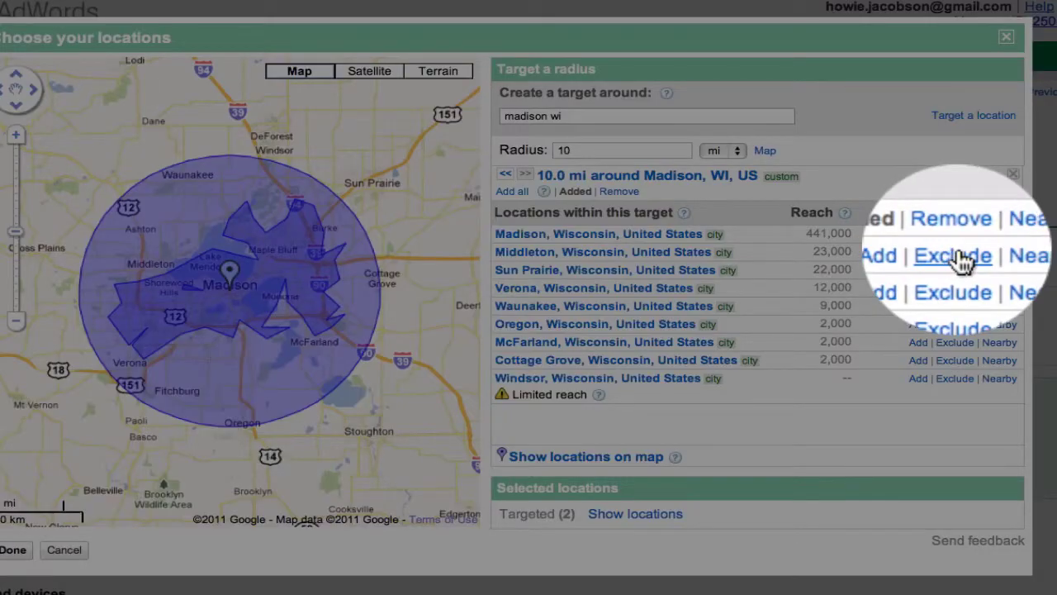
Exclude Middleton, Waunakee and Cottage Grove inside the Madison radius, giving 3 excluded locations.
left_click(957, 253)
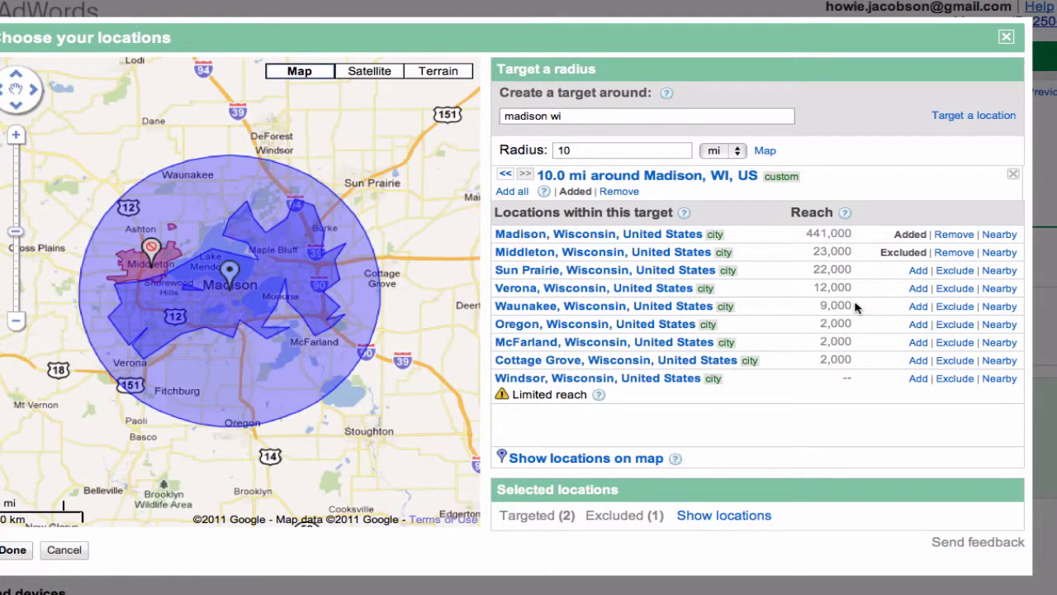
left_click(955, 307)
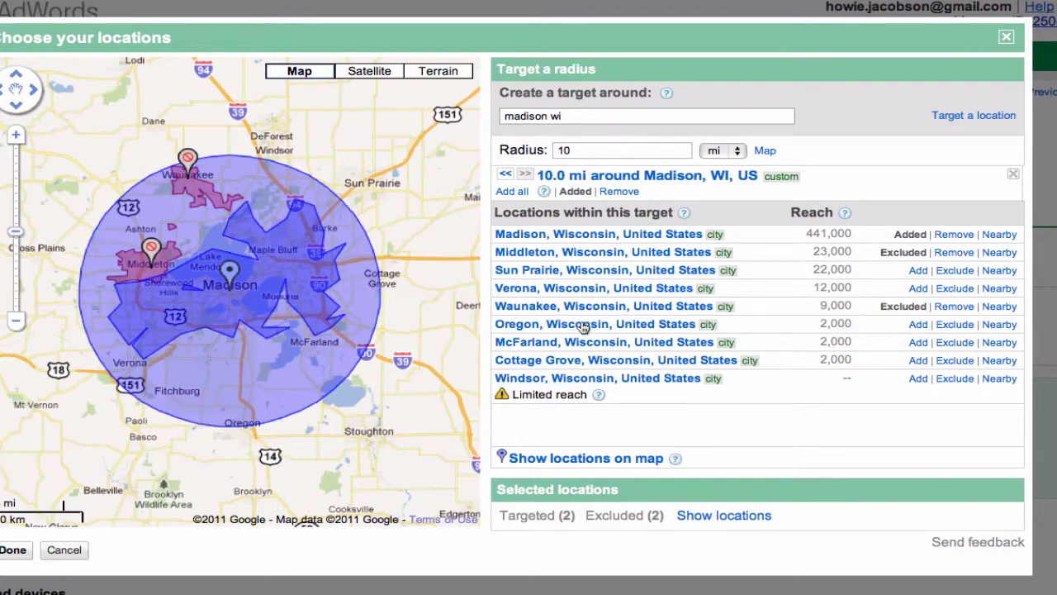
left_click(954, 360)
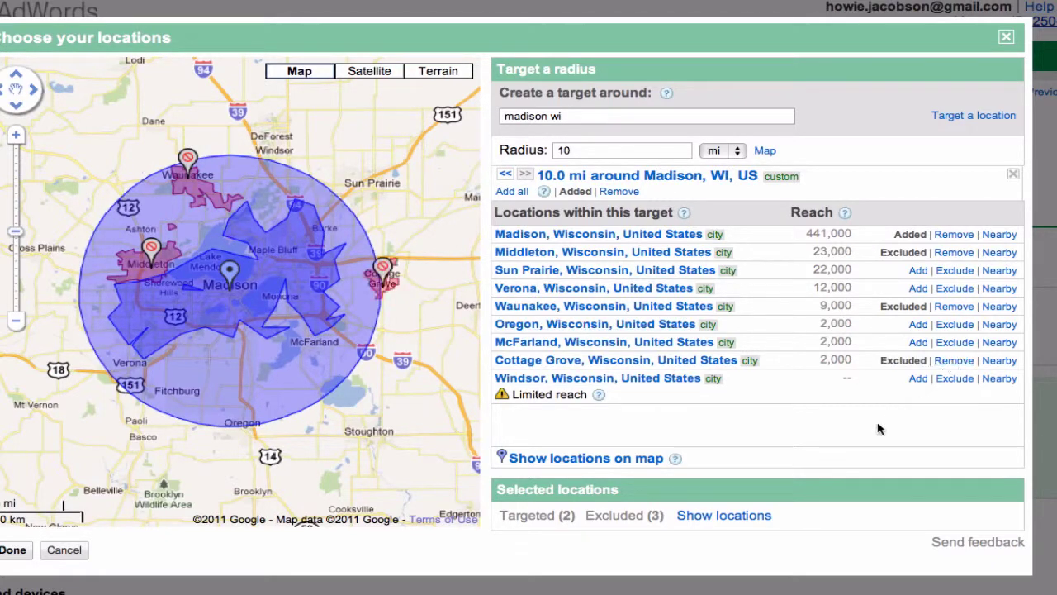